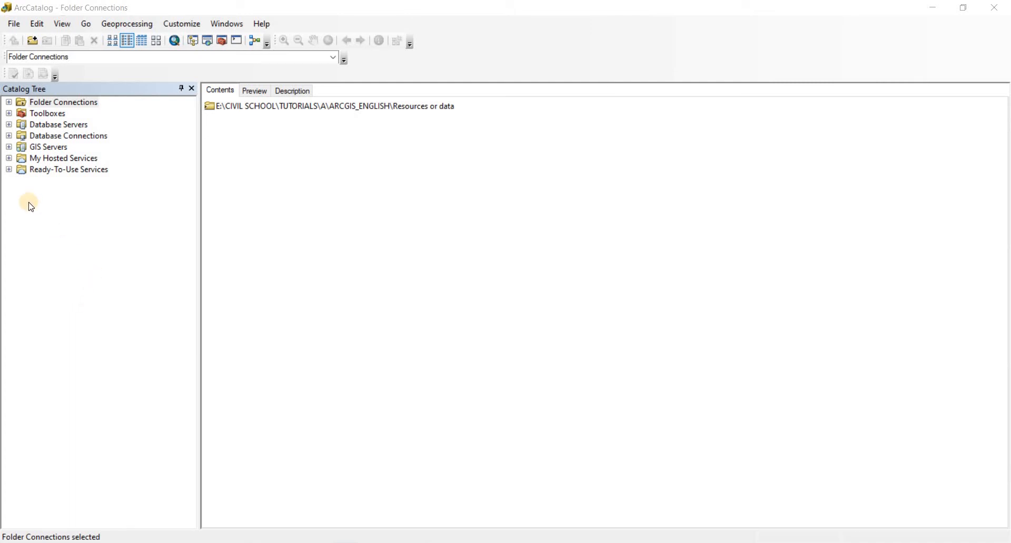
- Close and reopen the Catalog Tree panel, try auto-hide, then dock it permanently again
click(40, 90)
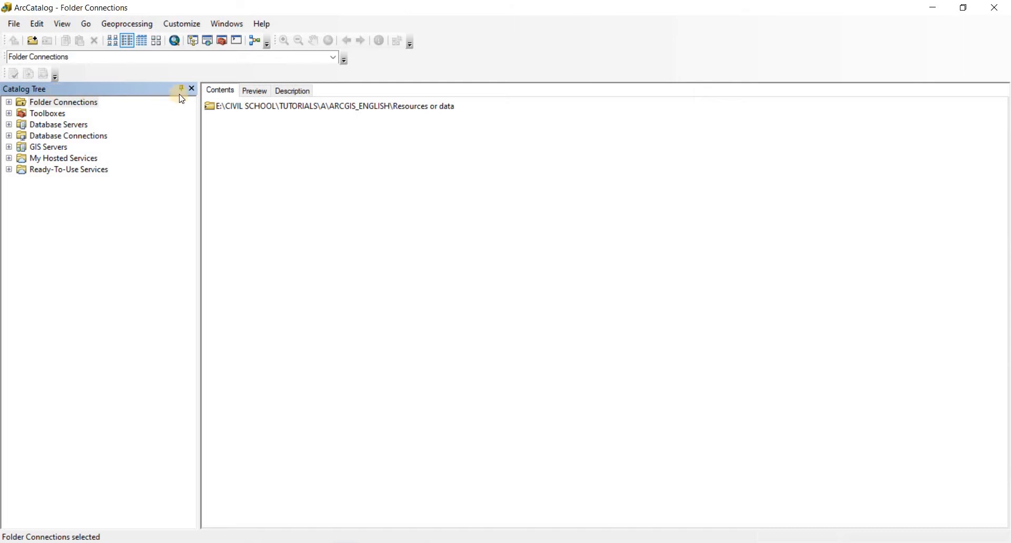
click(191, 88)
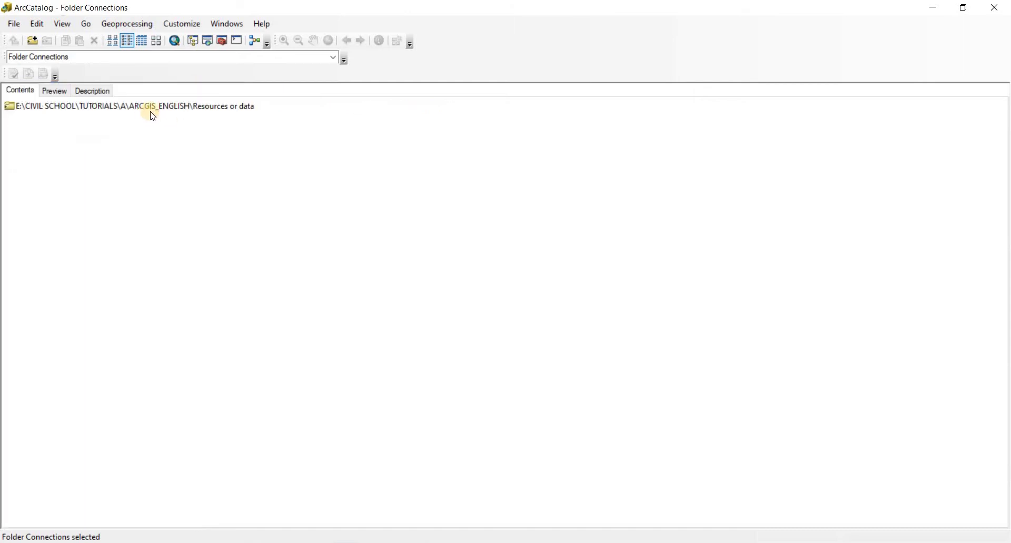
click(192, 41)
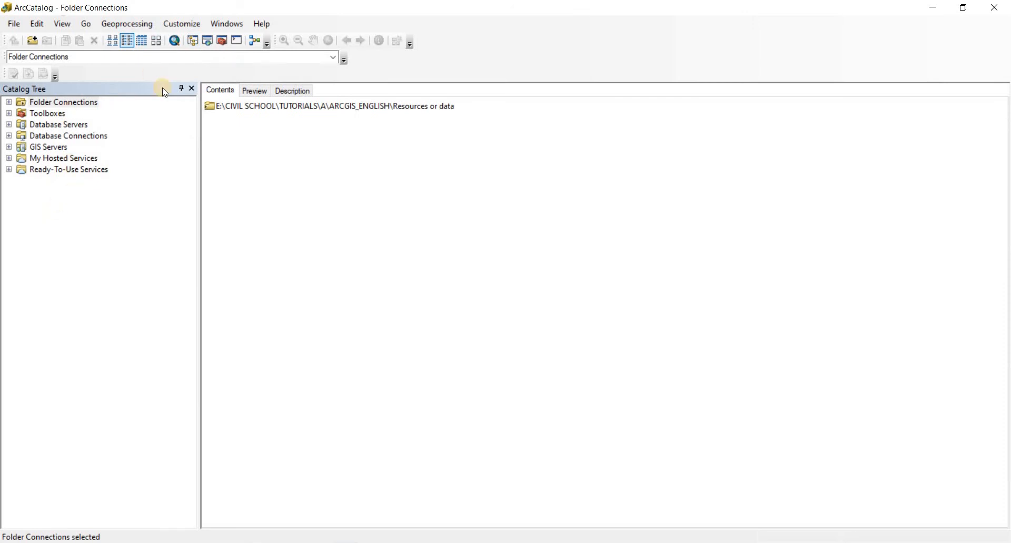
click(181, 89)
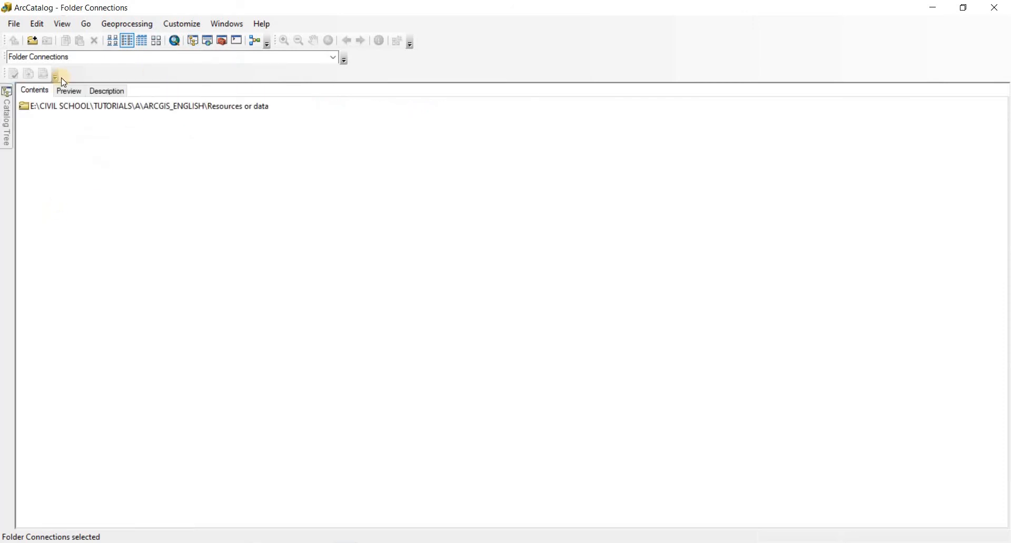
click(6, 125)
click(195, 88)
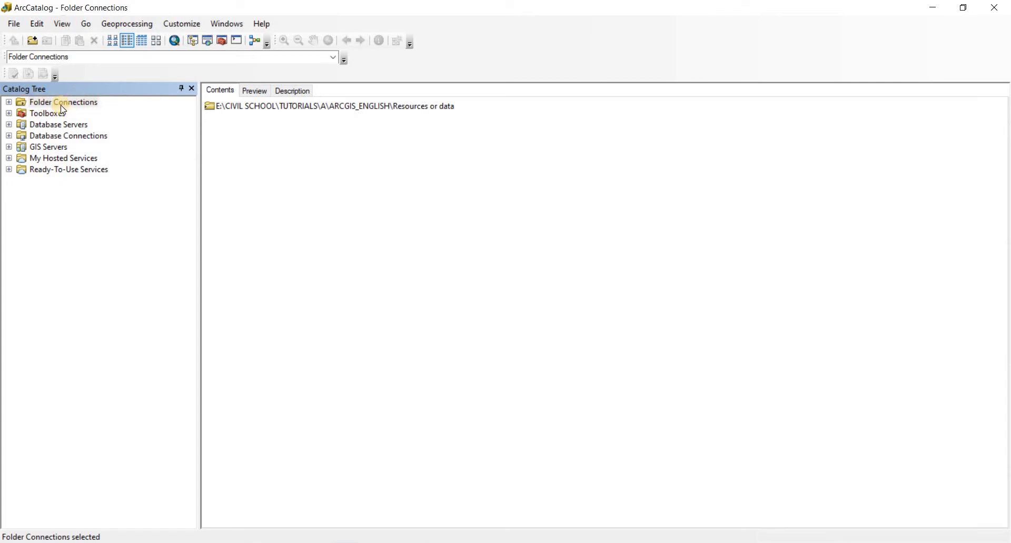
- Expand Toolboxes, browse System Toolboxes in the ArcToolbox window, show My Toolboxes, then close ArcToolbox
click(45, 114)
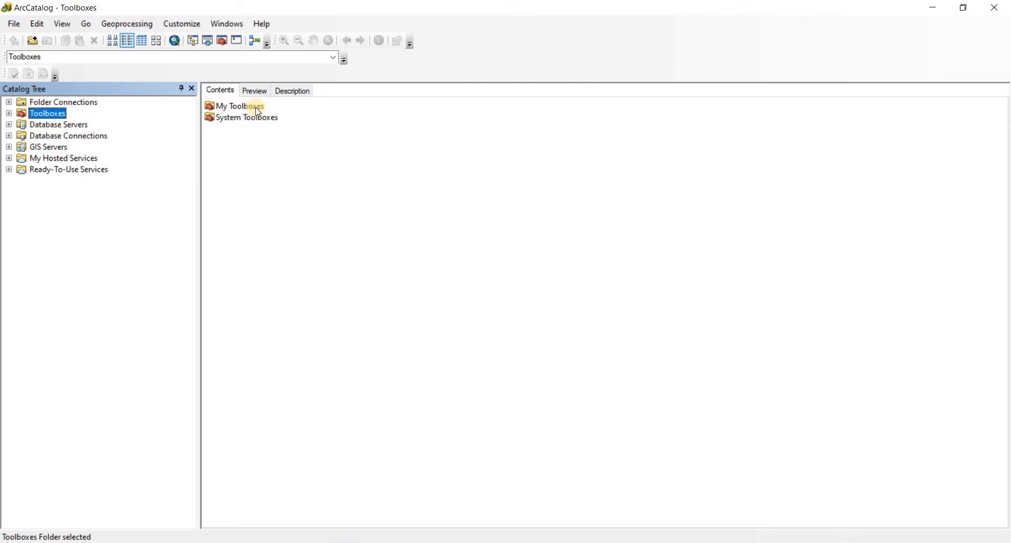
click(223, 41)
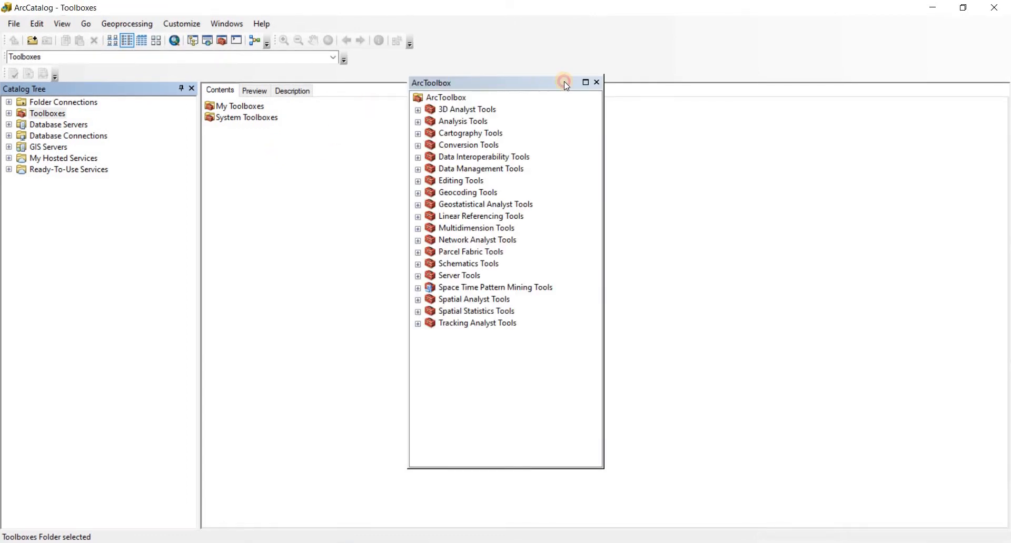
drag(564, 81, 712, 80)
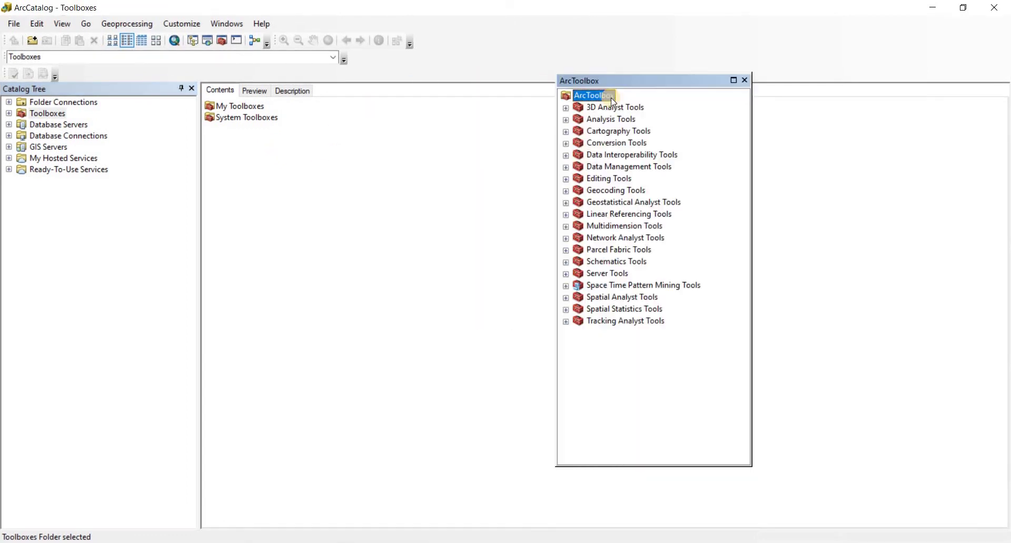
double_click(233, 117)
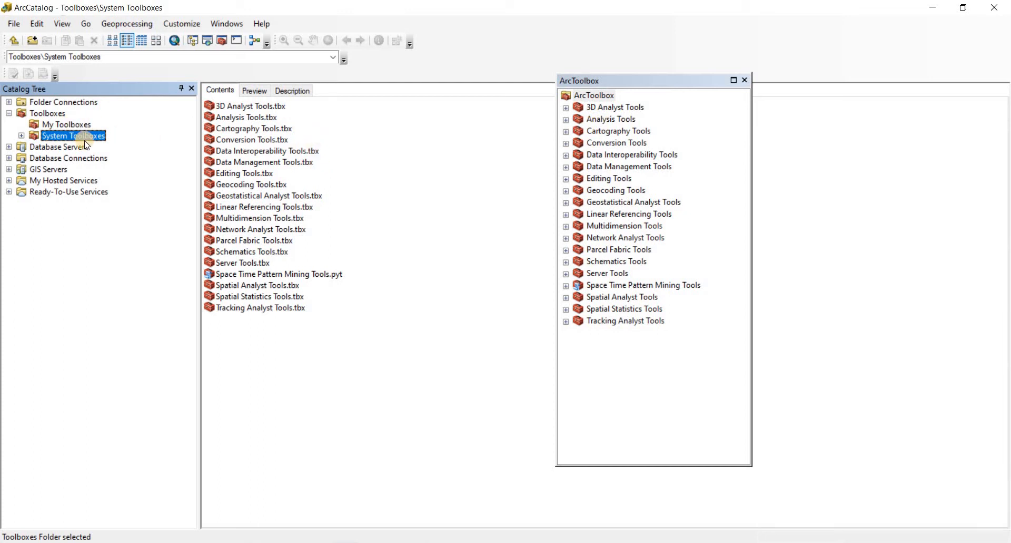
click(74, 124)
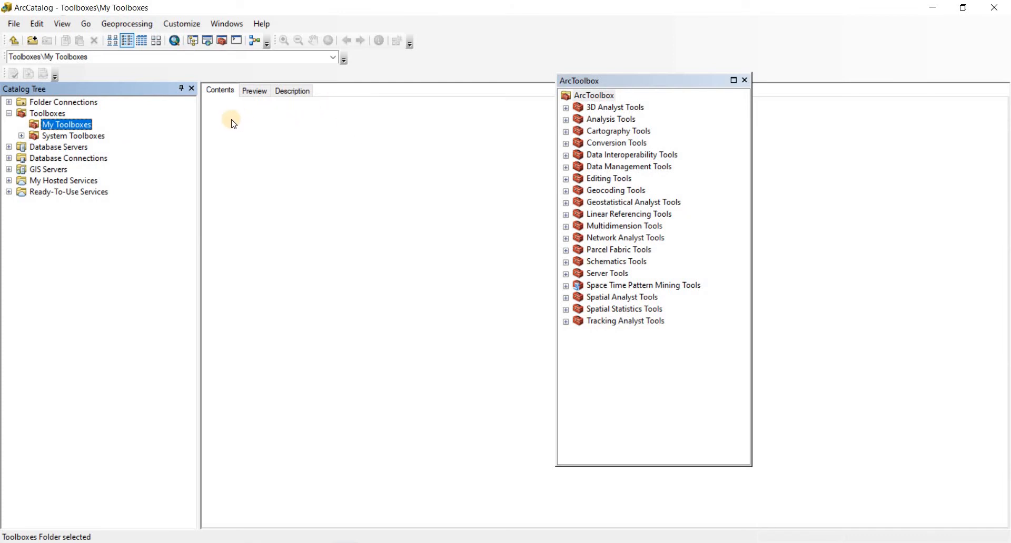
click(745, 81)
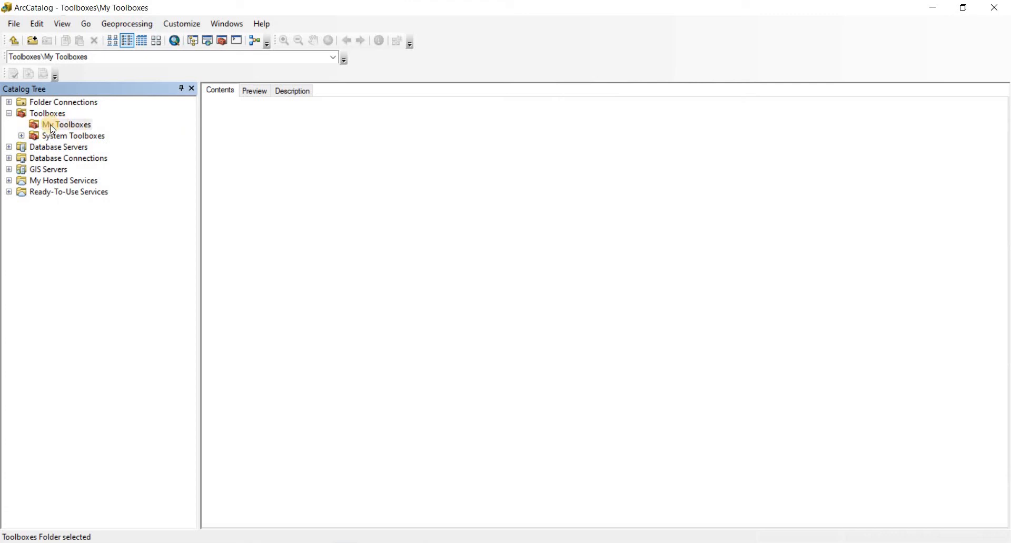
- Collapse Toolboxes, show Database Servers and dismiss the Add Database Server dialog
click(8, 113)
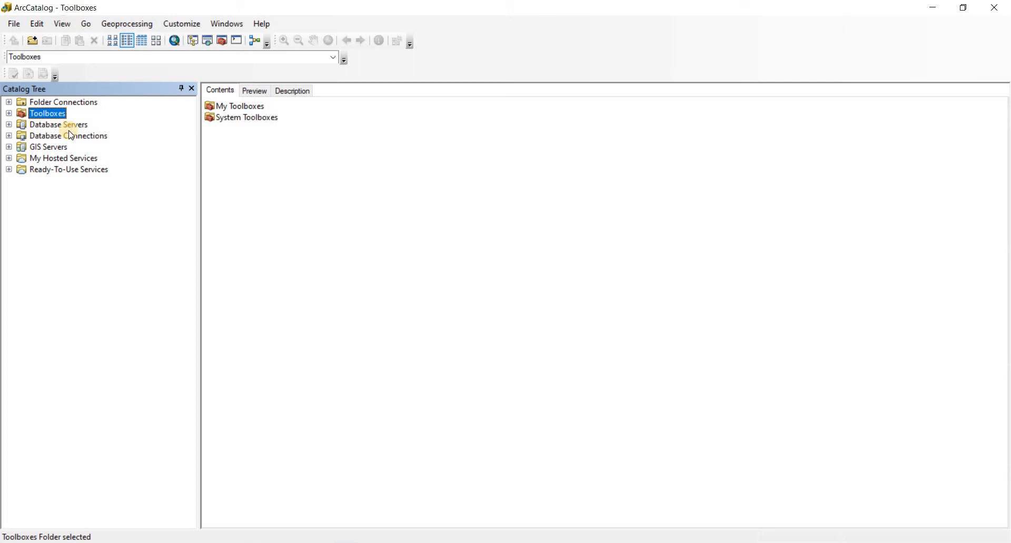
click(48, 124)
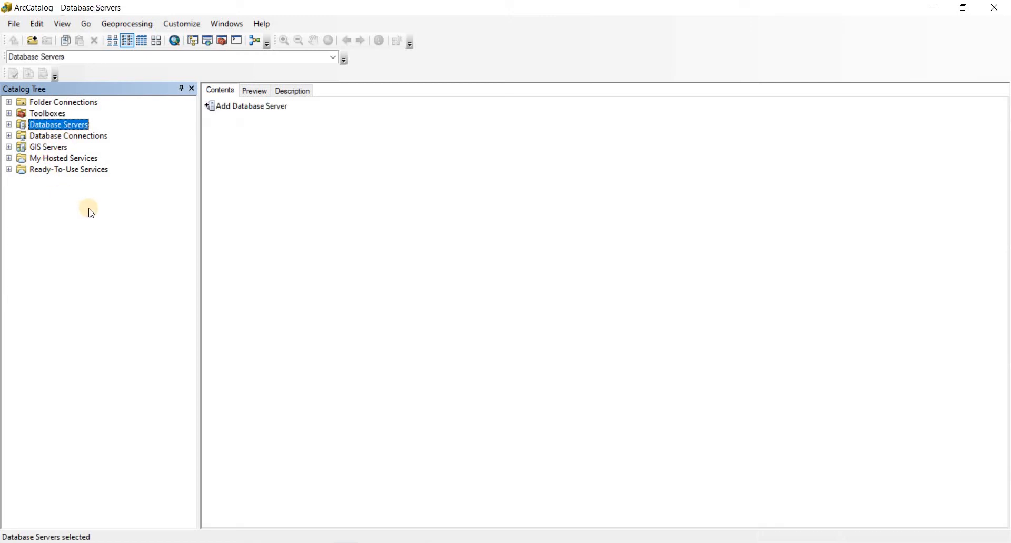
double_click(251, 105)
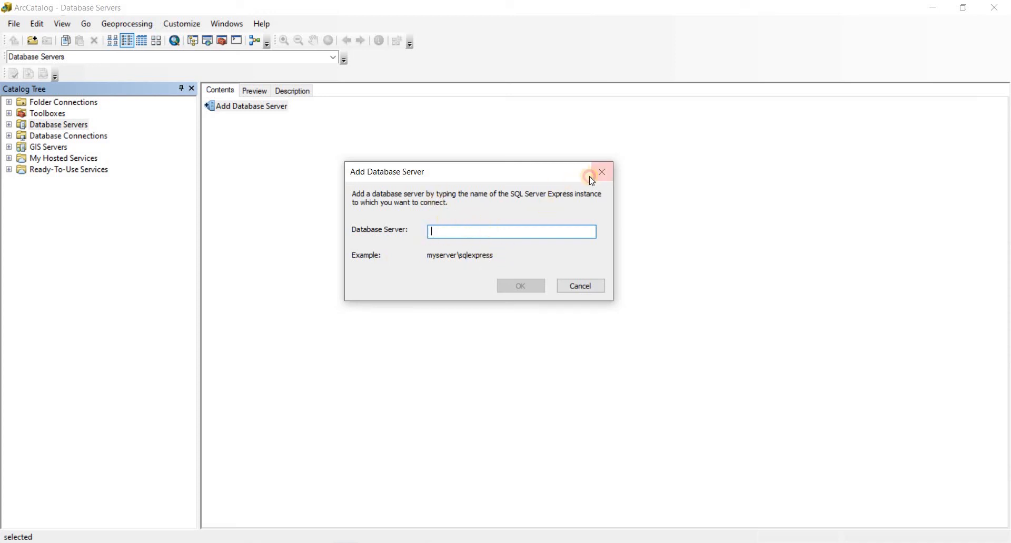
click(602, 171)
- Show Database Connections and review the supported platforms in Add Database Connection, keeping SQL Server
click(68, 136)
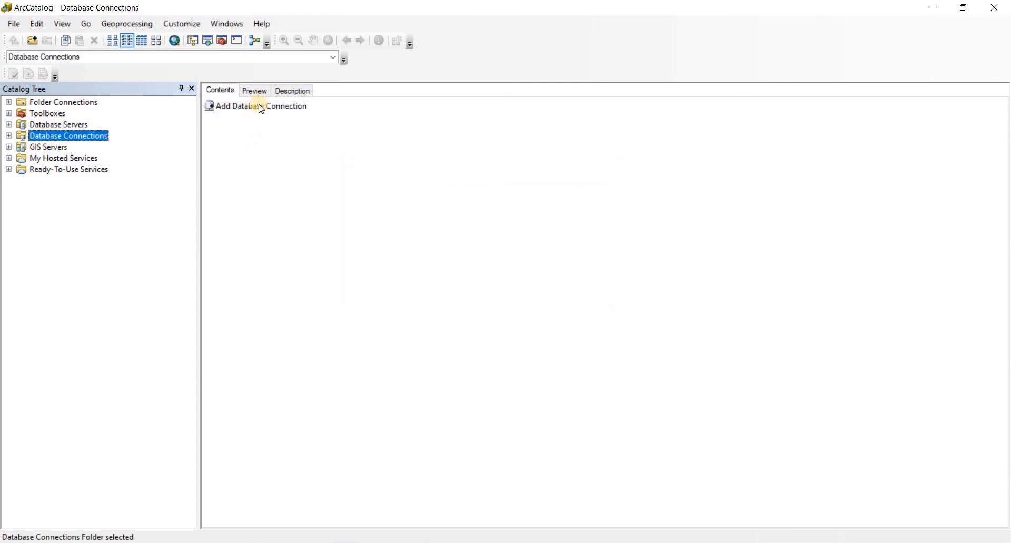
double_click(257, 106)
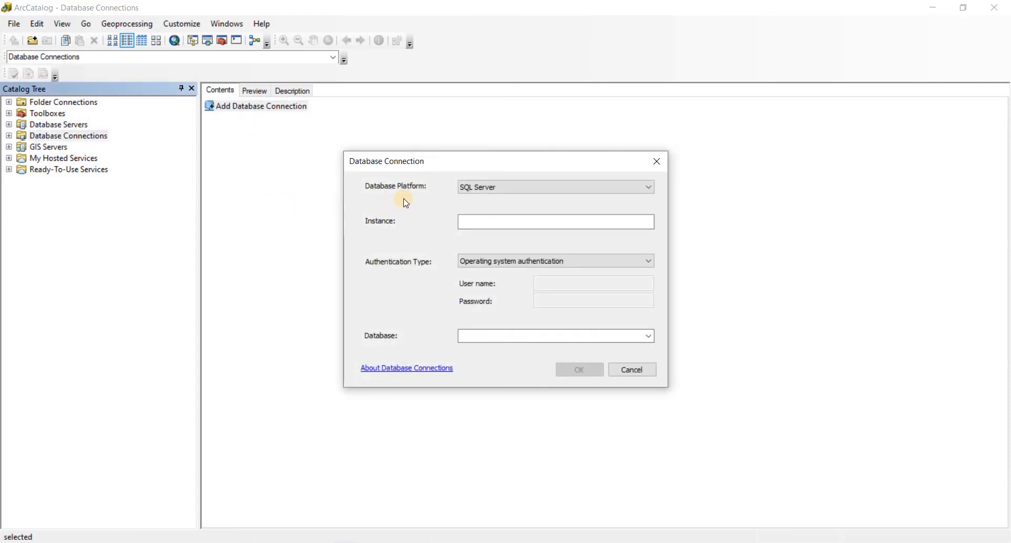
click(650, 188)
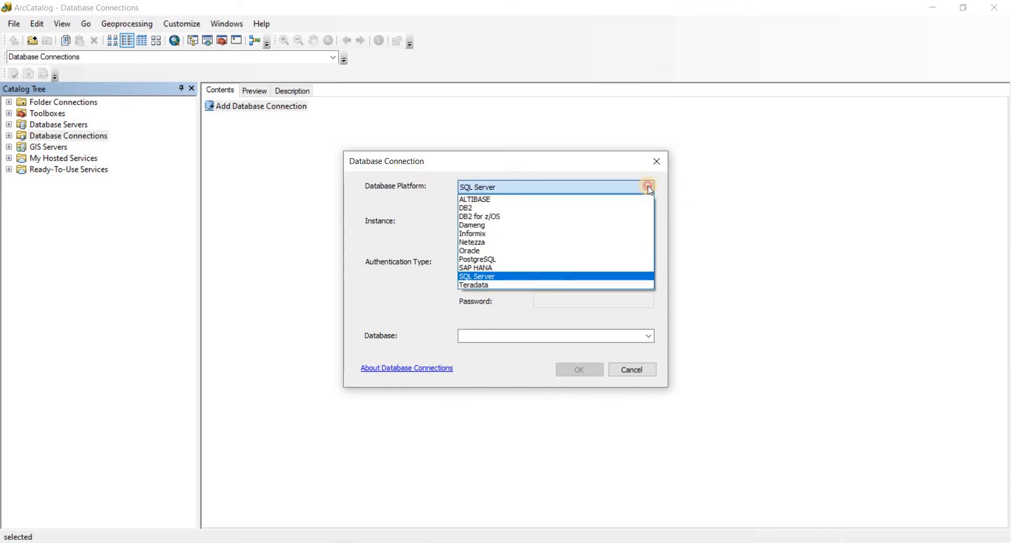
click(495, 276)
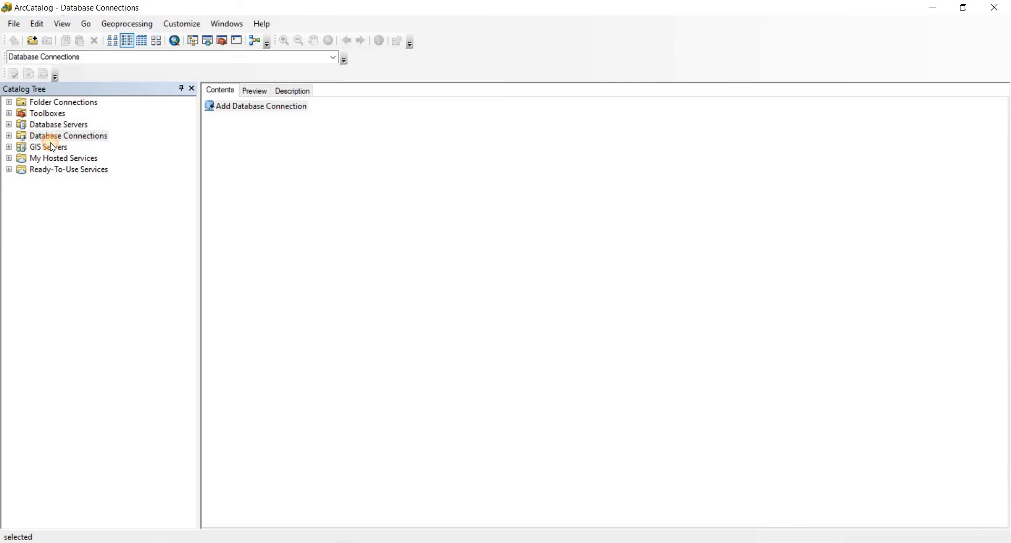
- Show GIS Servers, cancel the Add ArcGIS Server wizard, then show the empty My Hosted Services
click(49, 146)
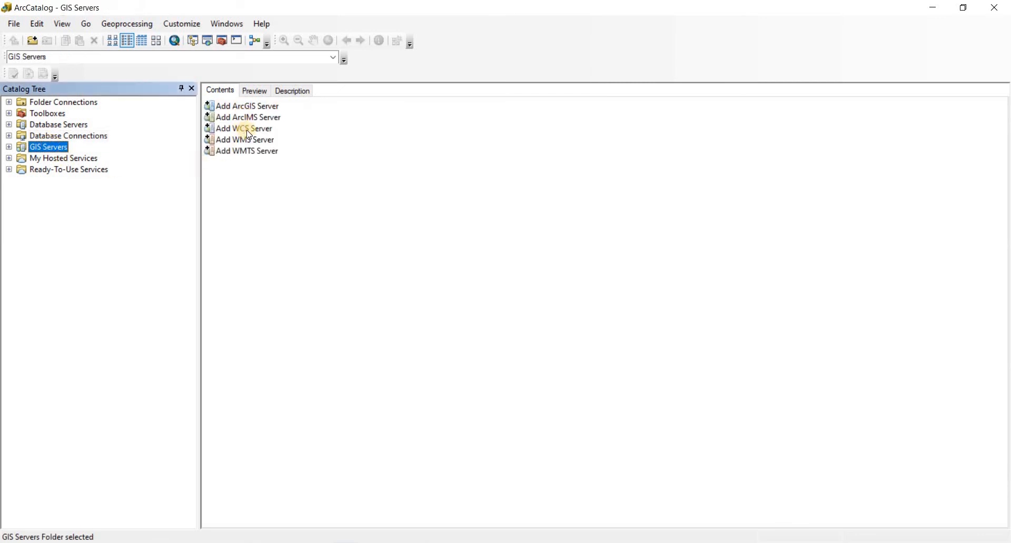
double_click(243, 106)
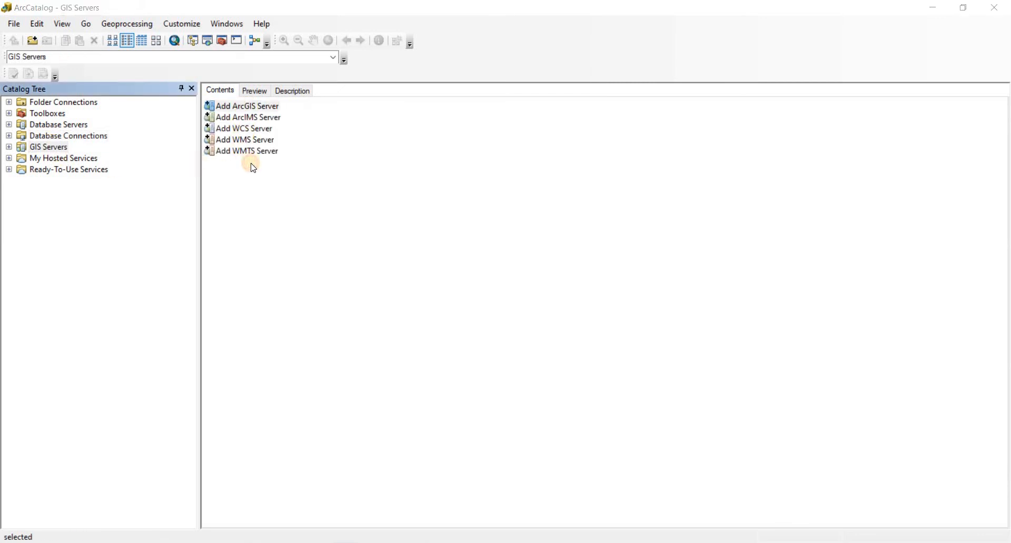
click(658, 136)
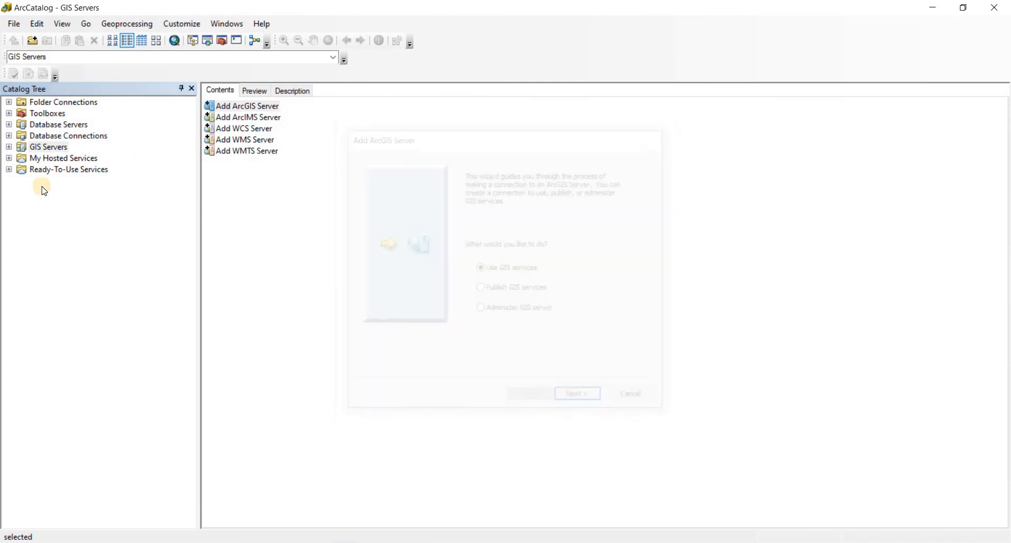
click(63, 158)
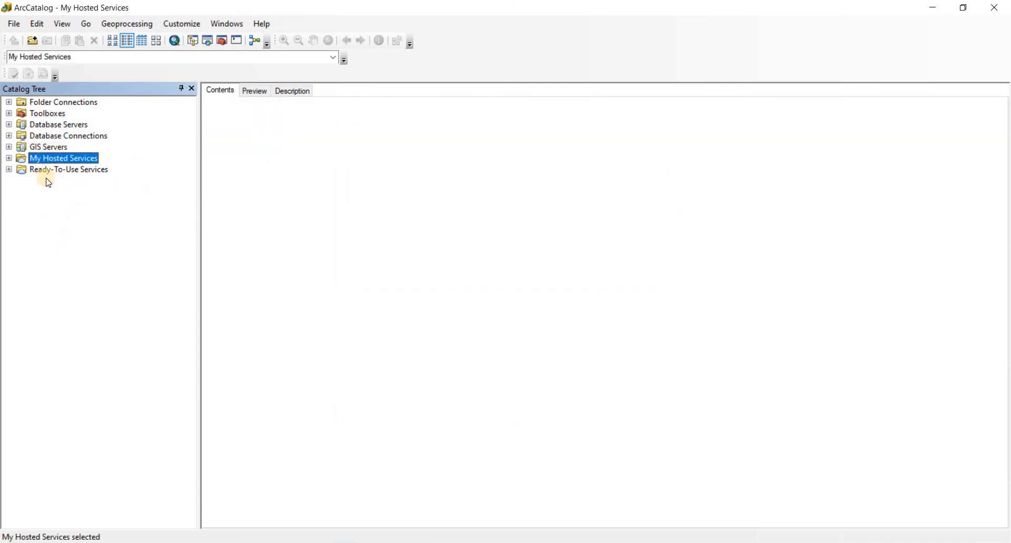
- Show the empty Ready-To-Use Services contents and return focus to the Catalog Tree
click(61, 169)
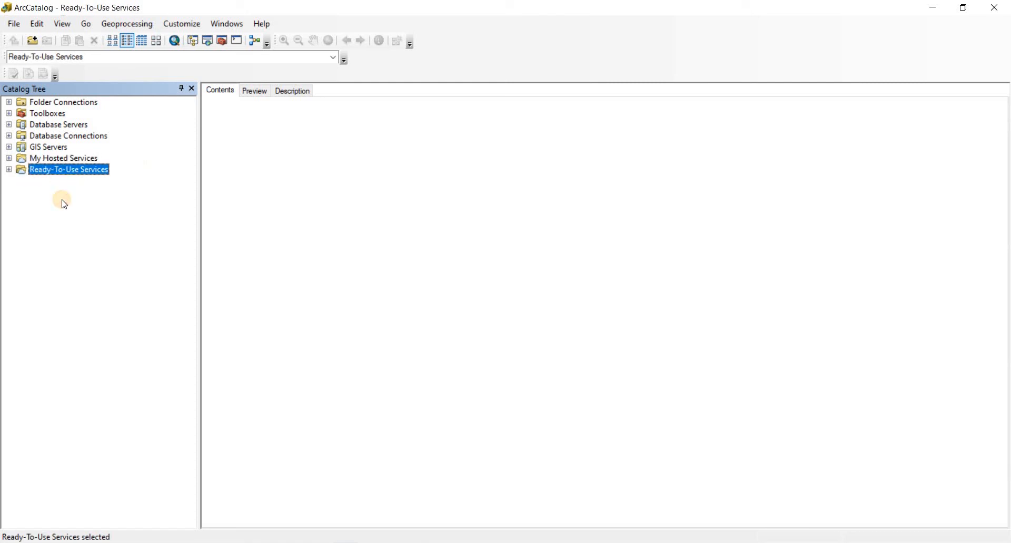
click(61, 202)
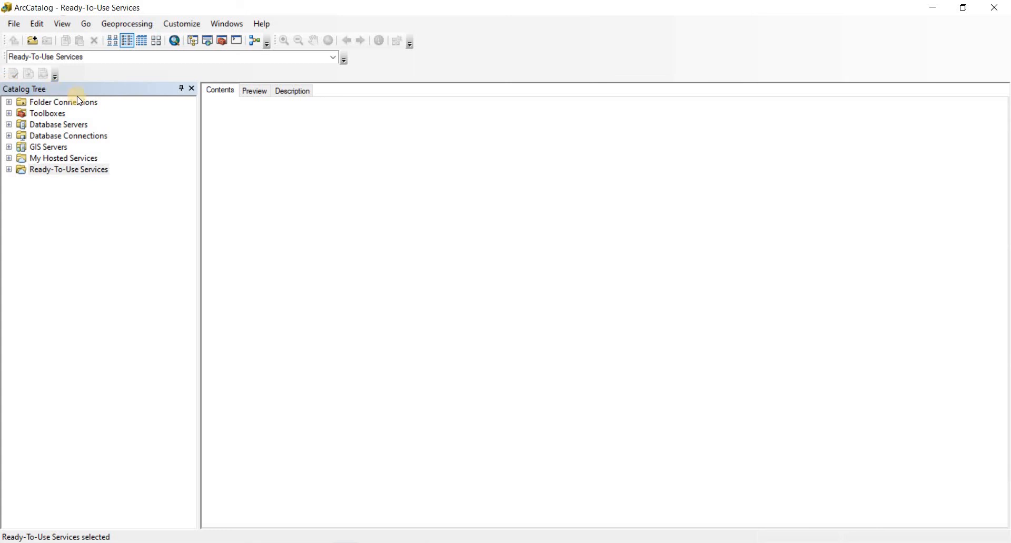
click(128, 219)
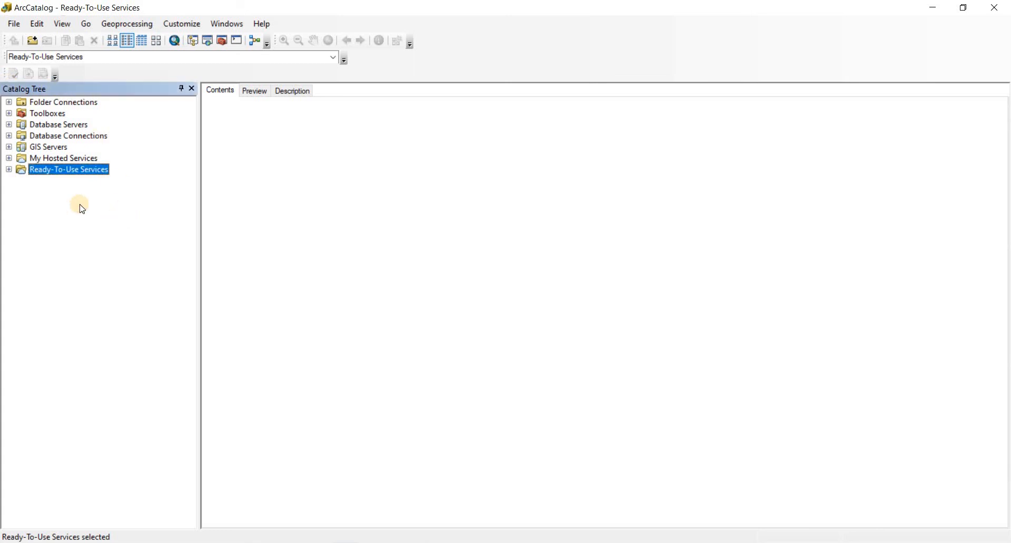